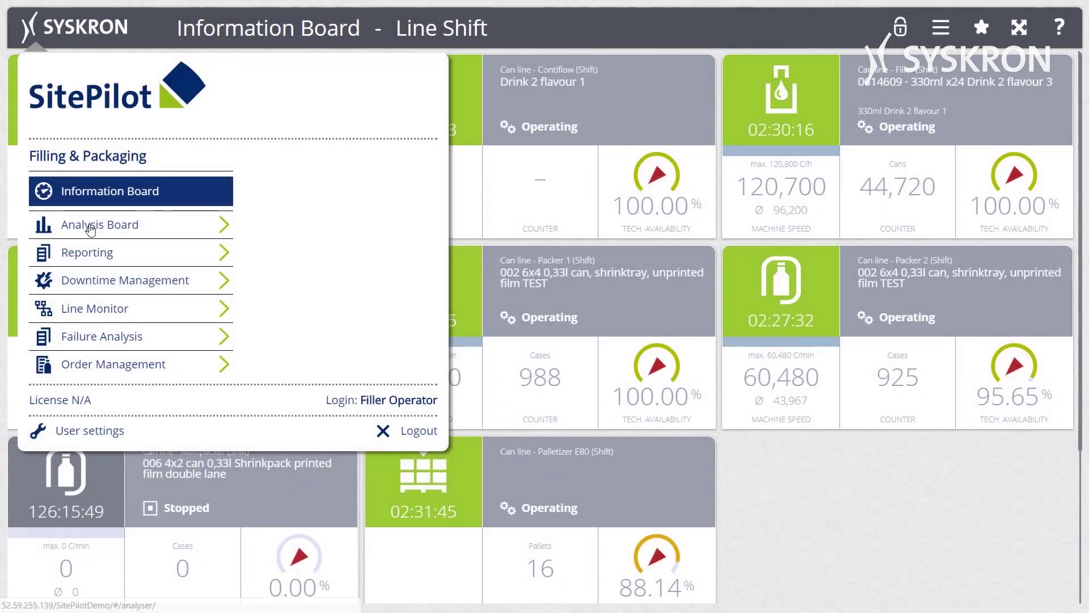
# Open the Analysis Board to view the filler analysis charts for 10–11 July 2017
pyautogui.click(91, 225)
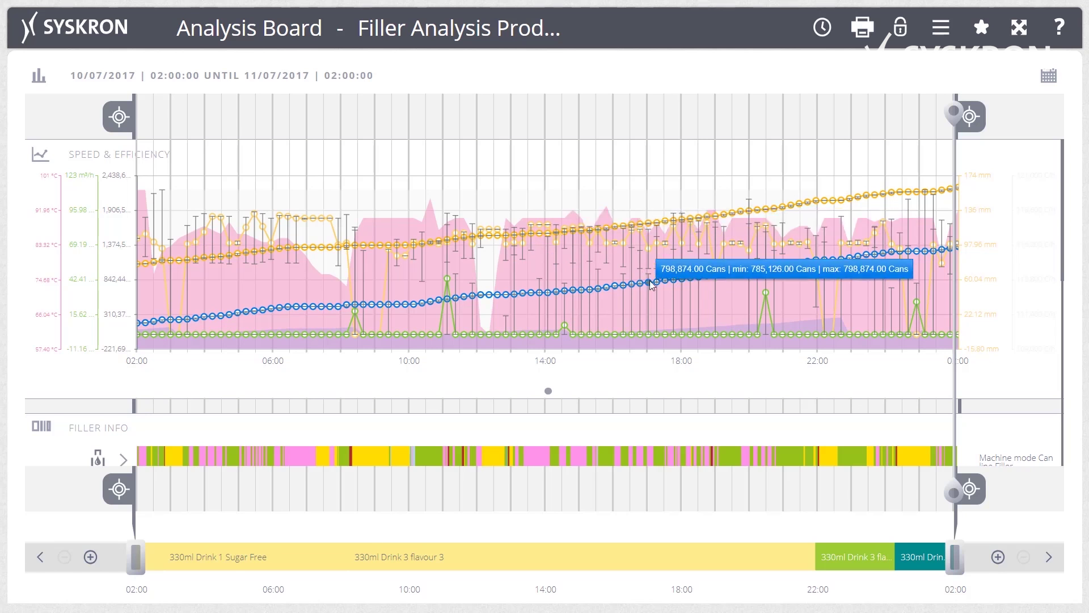
pyautogui.moveTo(767, 294)
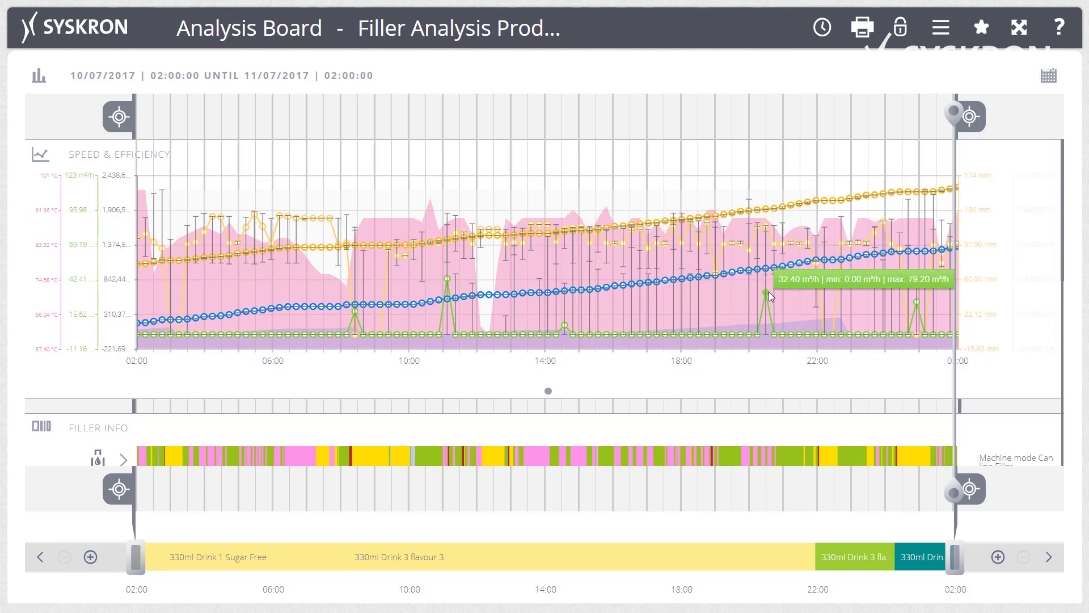
pyautogui.scroll(-5, 769, 292)
pyautogui.scroll(-5, 769, 291)
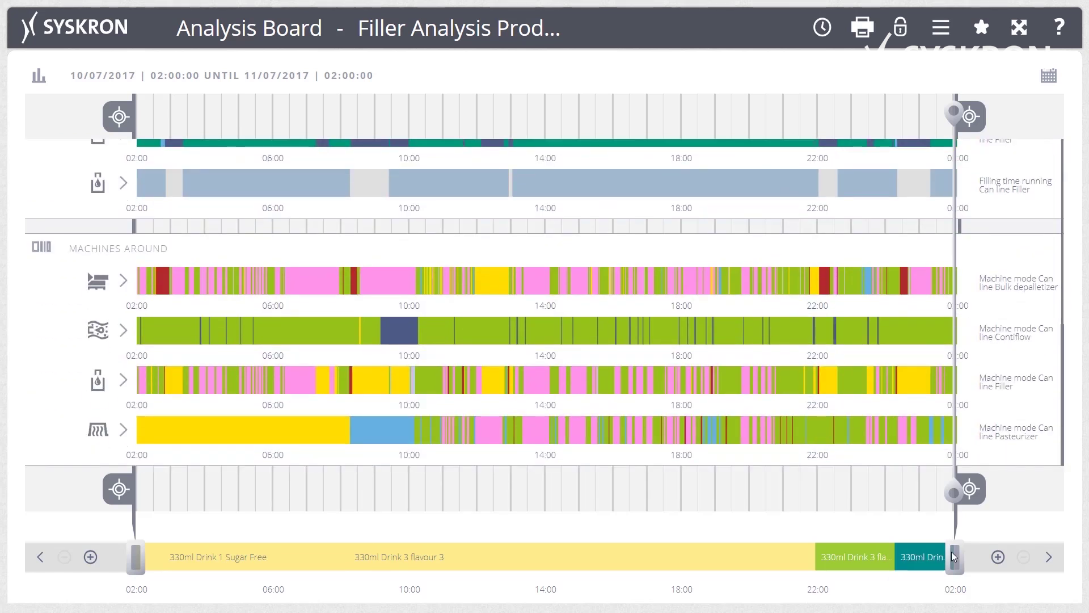
# Move the timeline handles so the filler analysis covers 10 July 2017, 10:29–16:29
pyautogui.moveTo(919, 557); pyautogui.dragTo(630, 557)
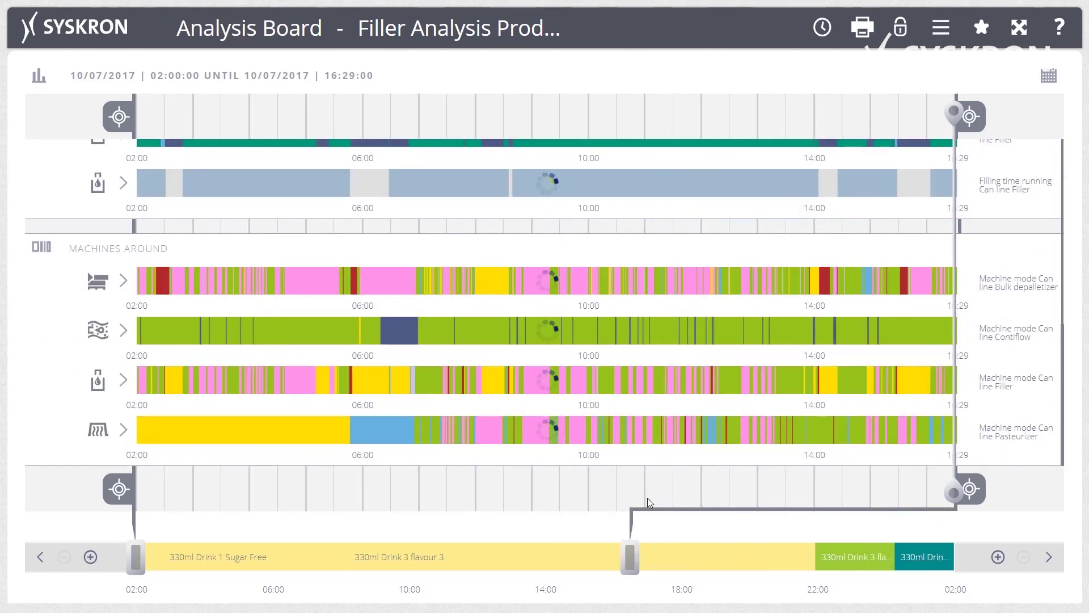
pyautogui.scroll(5, 635, 347)
pyautogui.scroll(5, 635, 346)
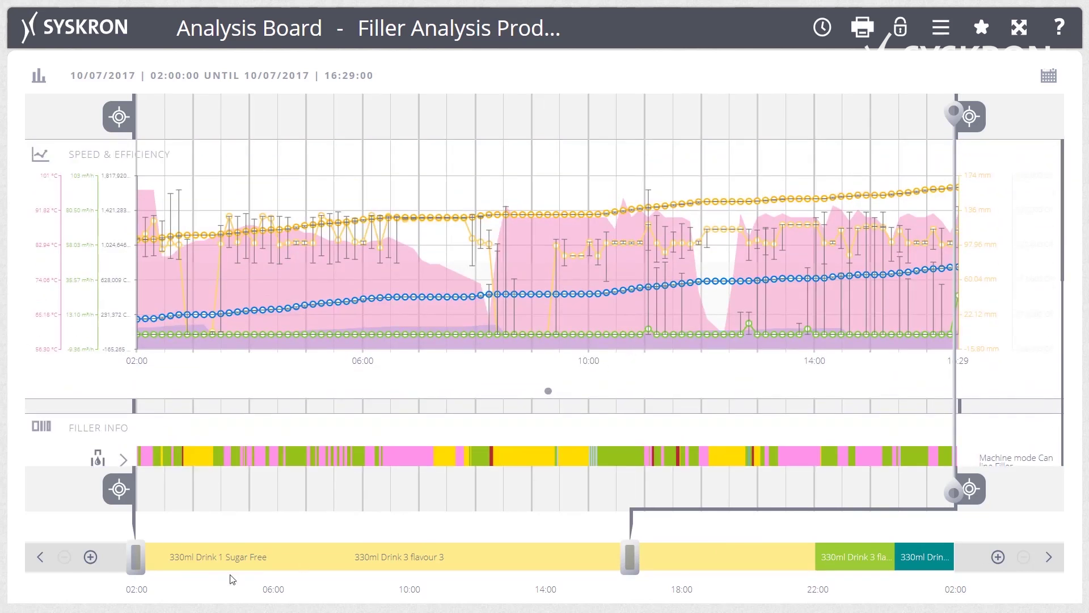
pyautogui.moveTo(139, 557); pyautogui.dragTo(428, 564)
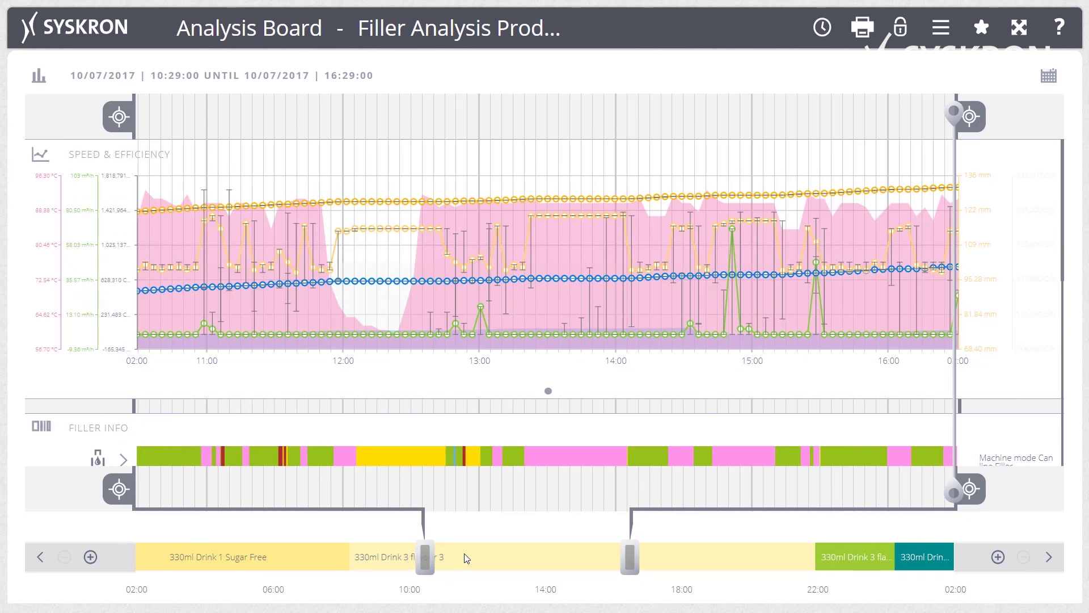
# Open the Reporting KPI Dashboard and review its Availability and MTTR detail charts
pyautogui.click(34, 27)
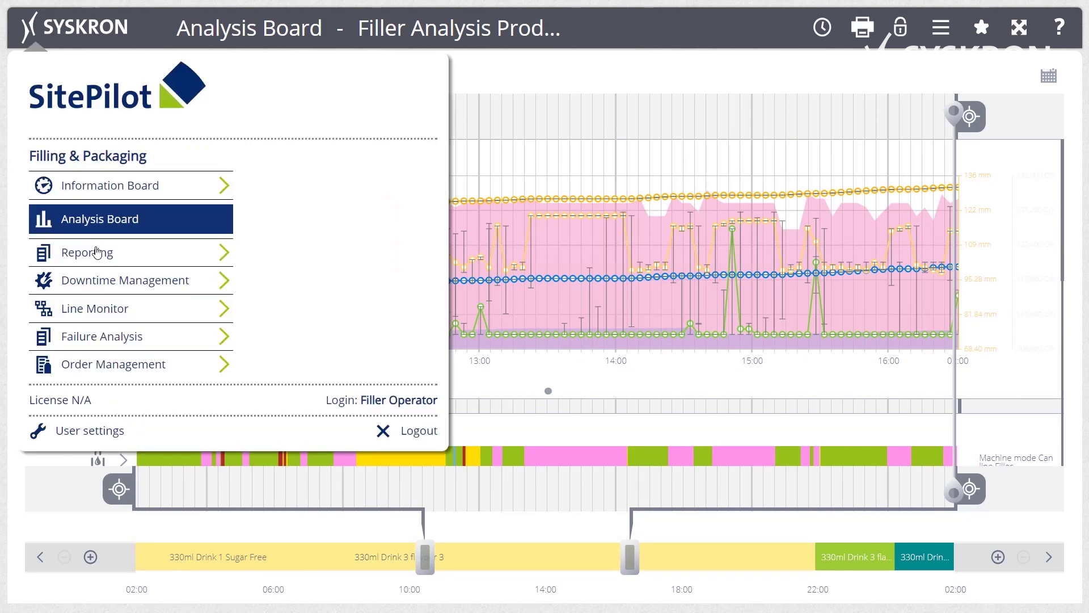
pyautogui.click(97, 255)
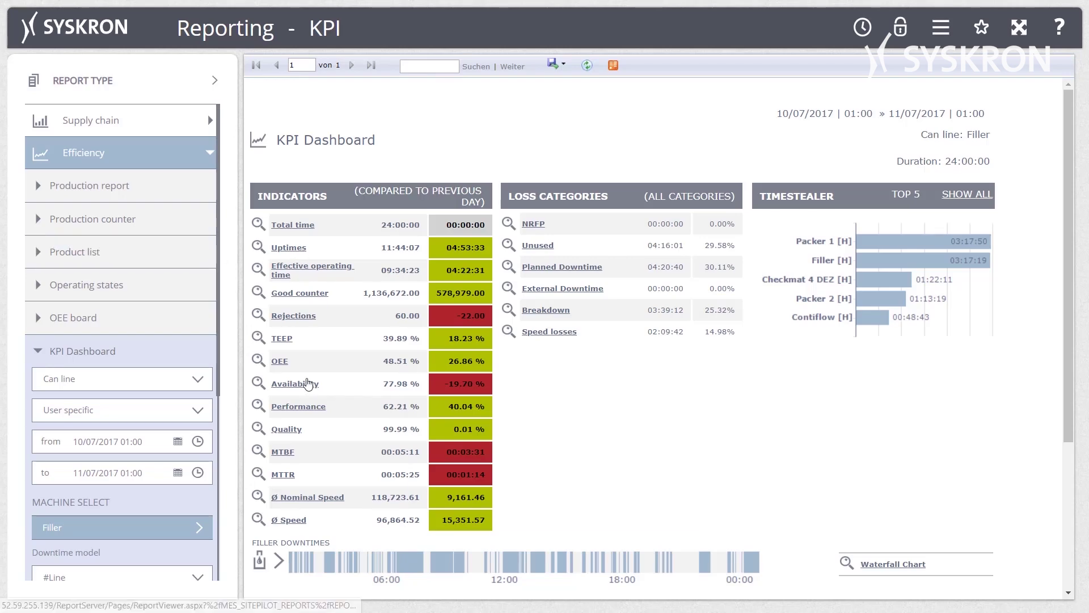
pyautogui.click(295, 383)
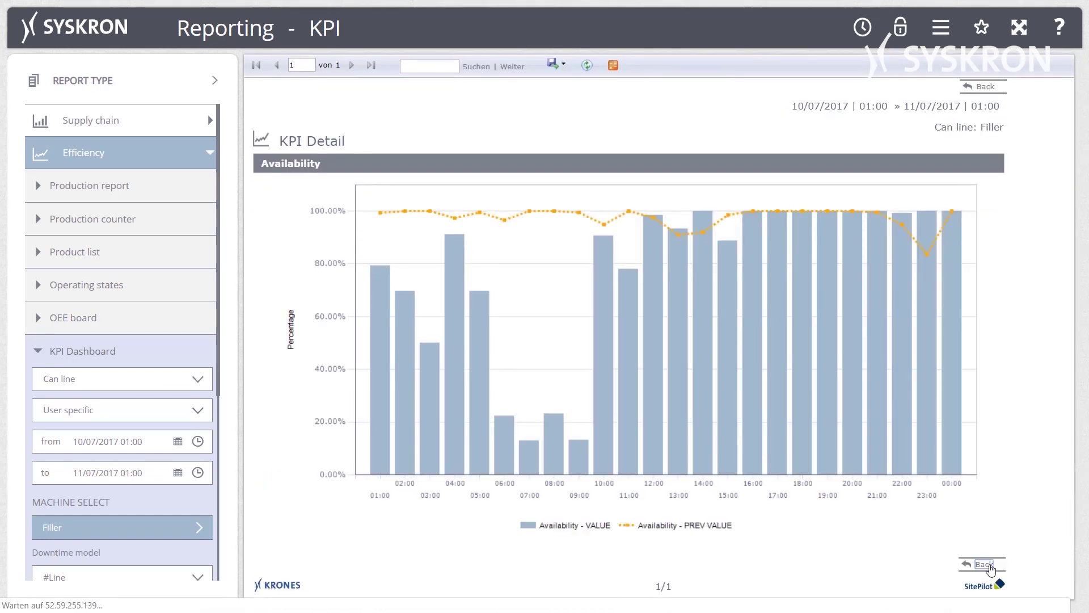
pyautogui.click(986, 565)
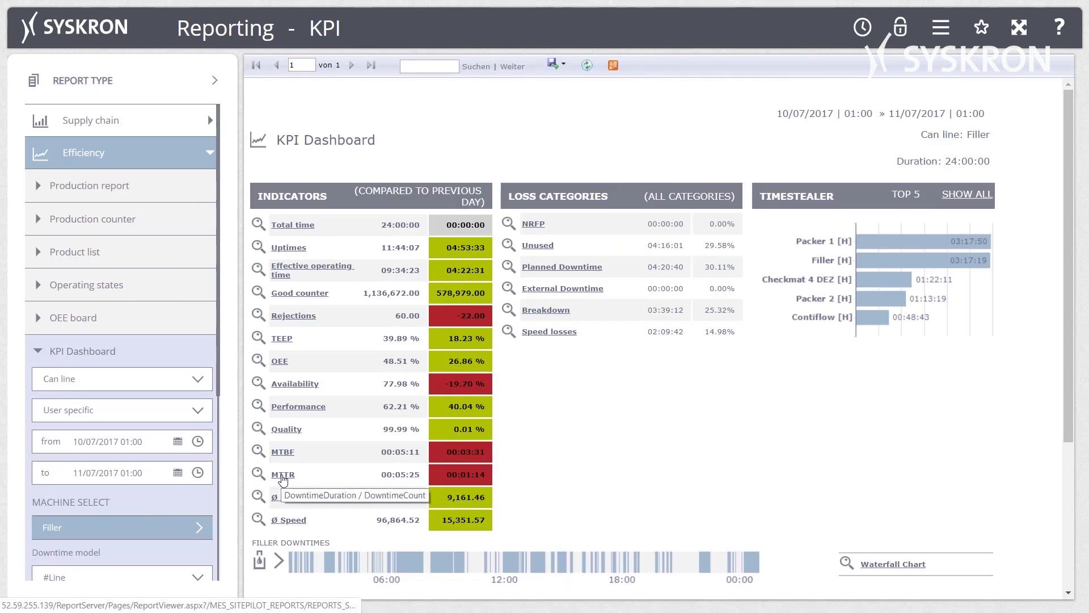
pyautogui.click(283, 474)
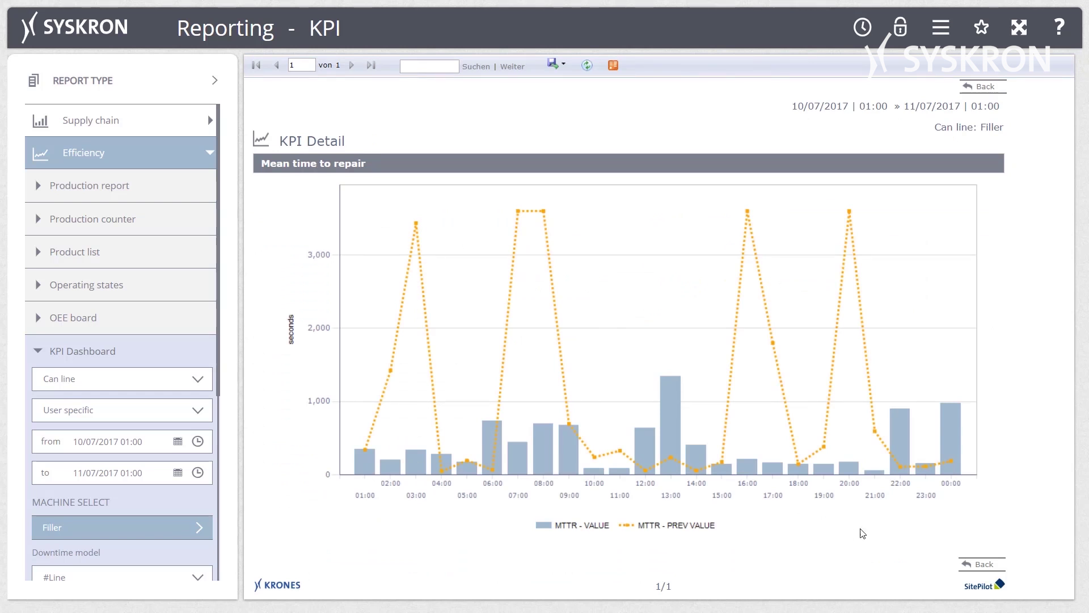
pyautogui.click(977, 565)
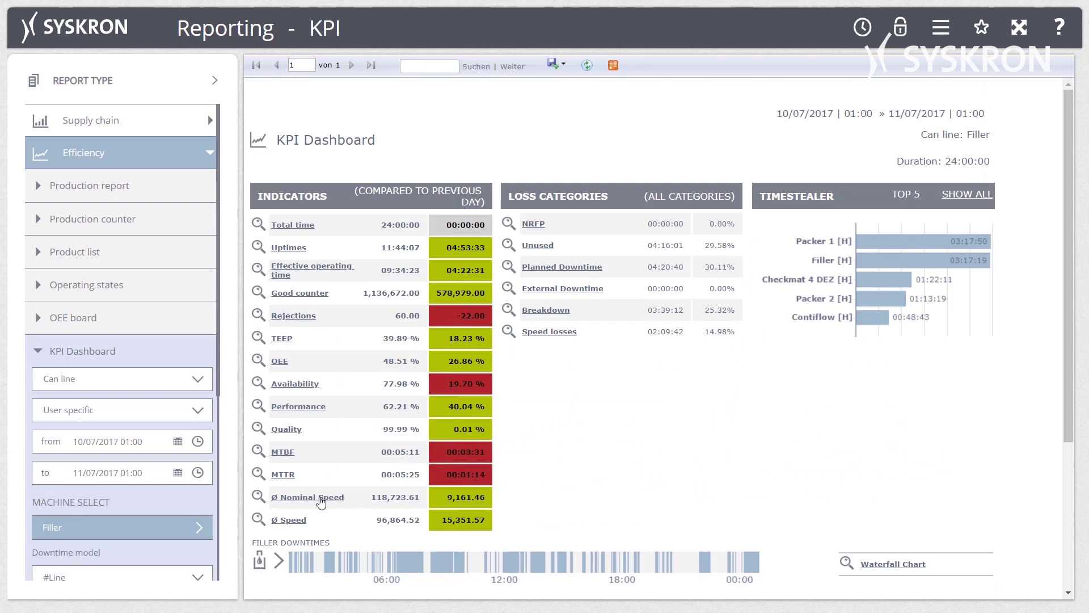
pyautogui.scroll(-2, 117, 347)
pyautogui.scroll(-2, 117, 346)
pyautogui.scroll(-2, 117, 346)
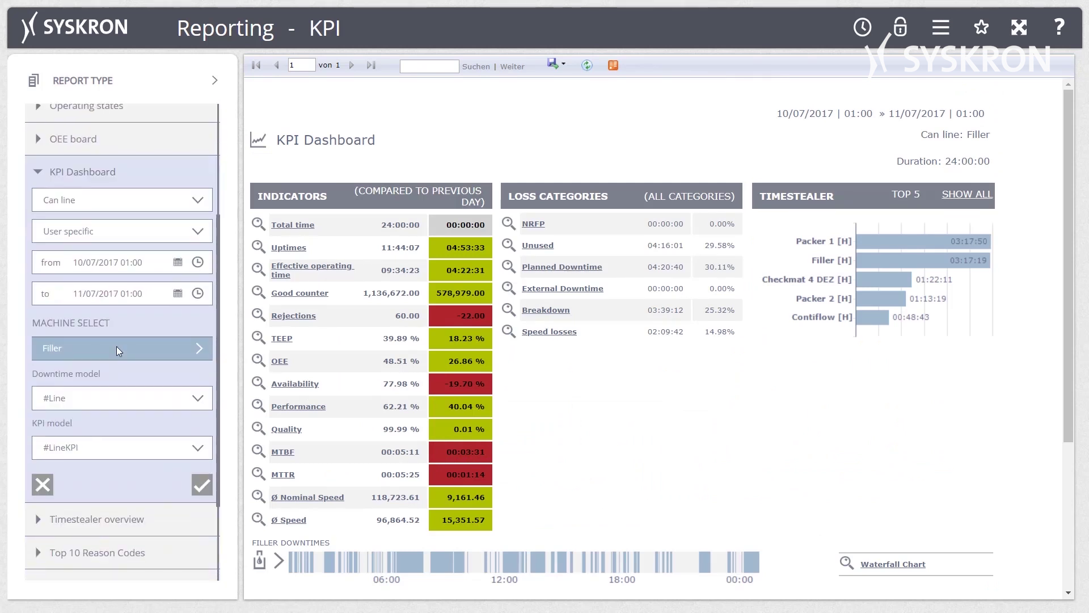
pyautogui.scroll(-2, 116, 346)
pyautogui.scroll(-2, 117, 347)
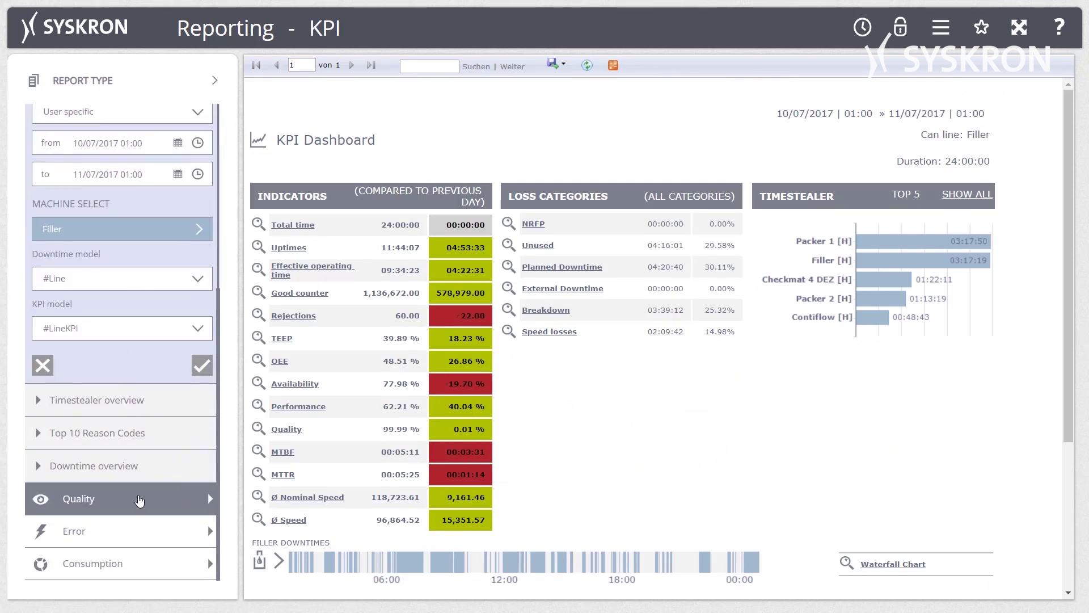
# Generate the Quality production counter report for per-station rejection counts, then show the module list
pyautogui.click(139, 499)
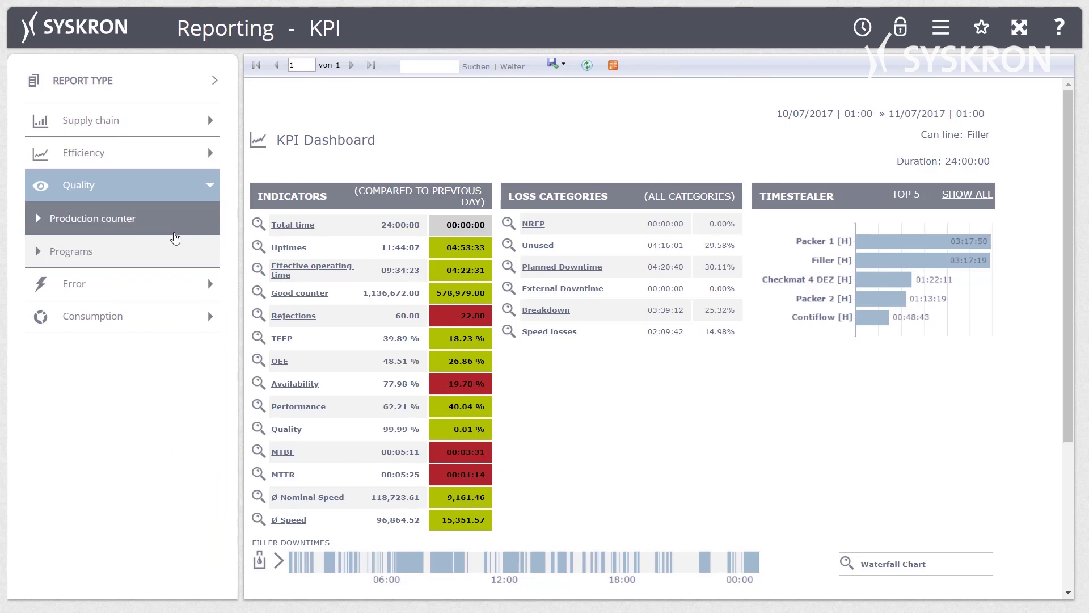
pyautogui.click(93, 218)
pyautogui.click(202, 377)
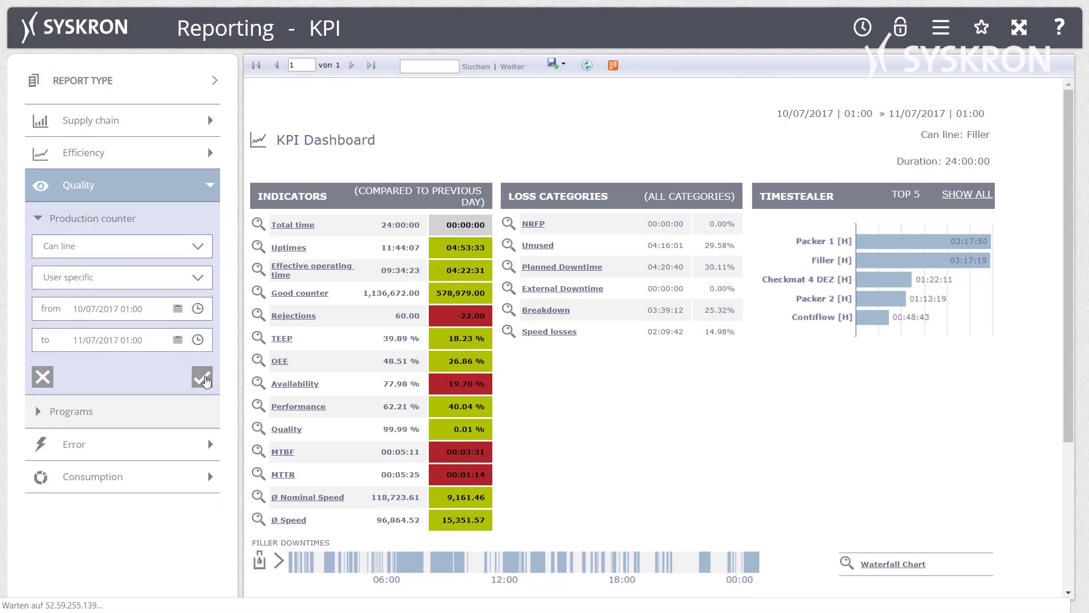
pyautogui.scroll(-4, 488, 386)
pyautogui.scroll(-2, 485, 389)
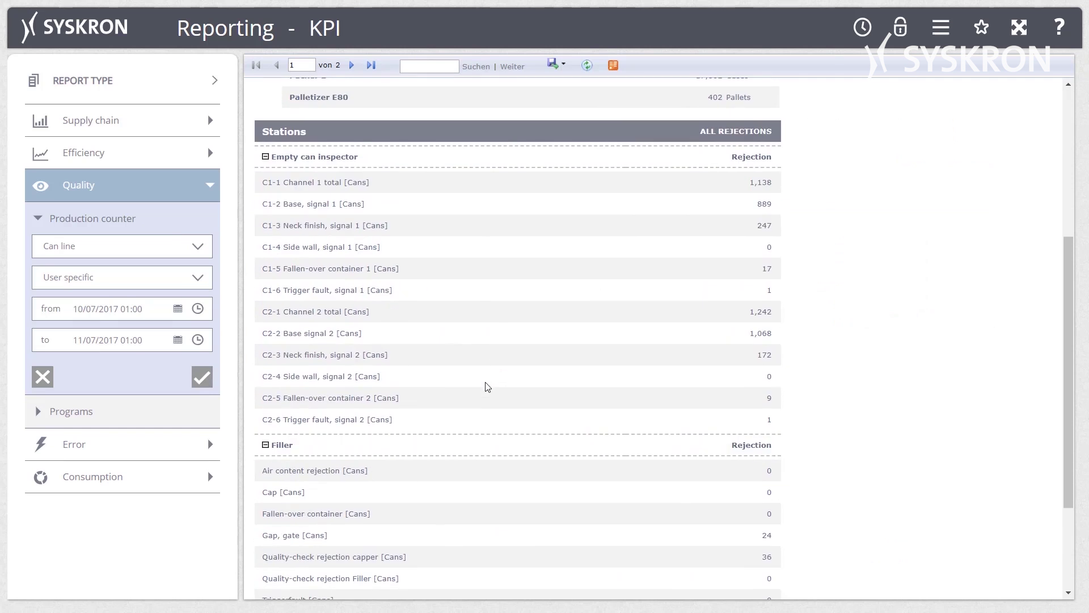
pyautogui.scroll(-4, 485, 389)
pyautogui.scroll(-2, 485, 392)
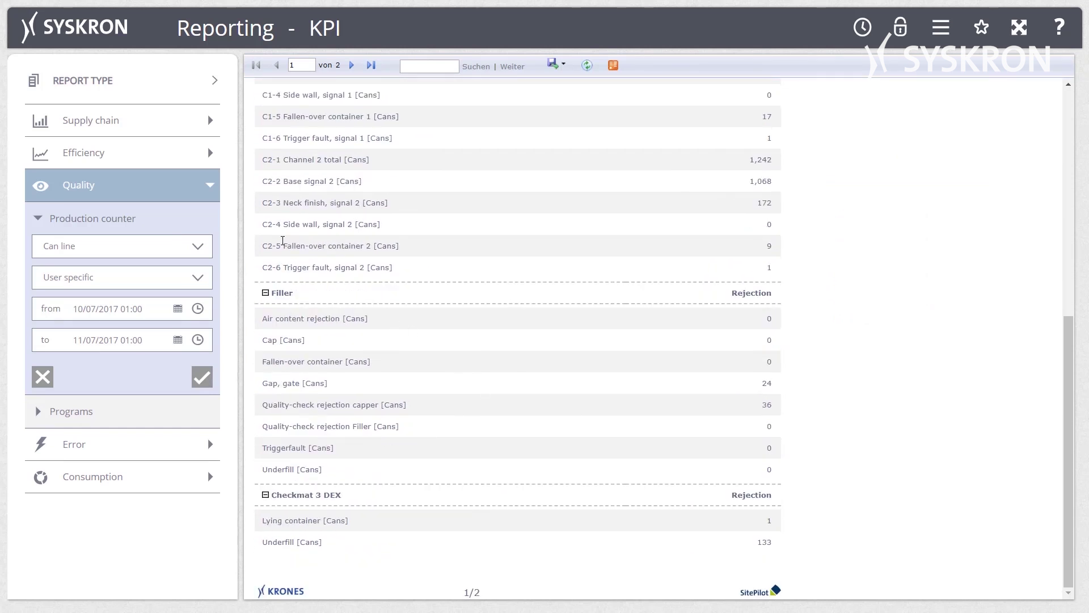
pyautogui.click(85, 26)
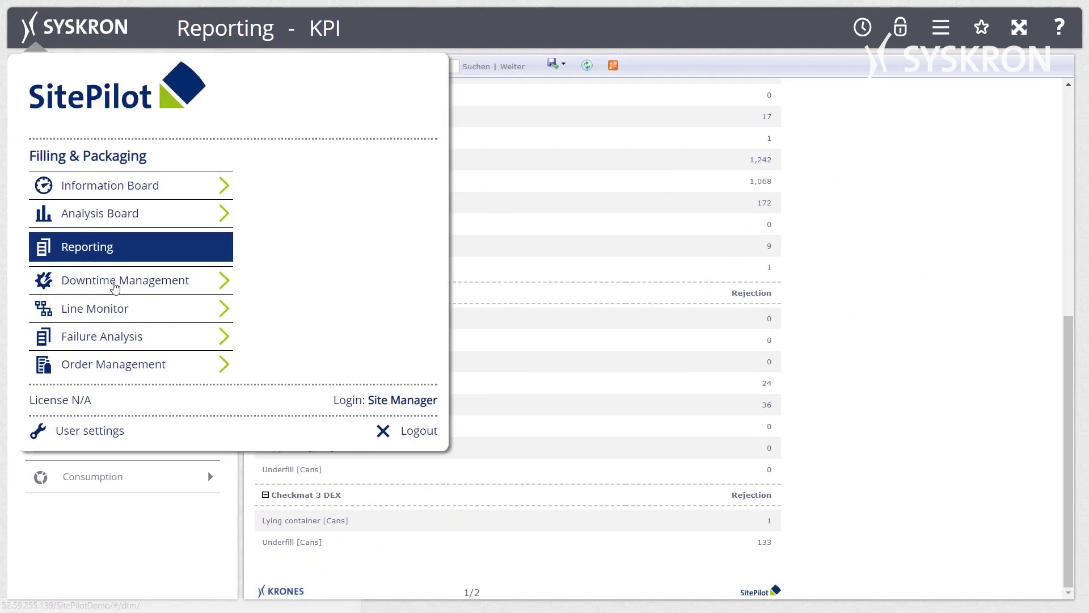
# In Downtime Management, narrow the timeline to about 04:30–08:00 and expand the 01:22:11 downtime
pyautogui.click(125, 280)
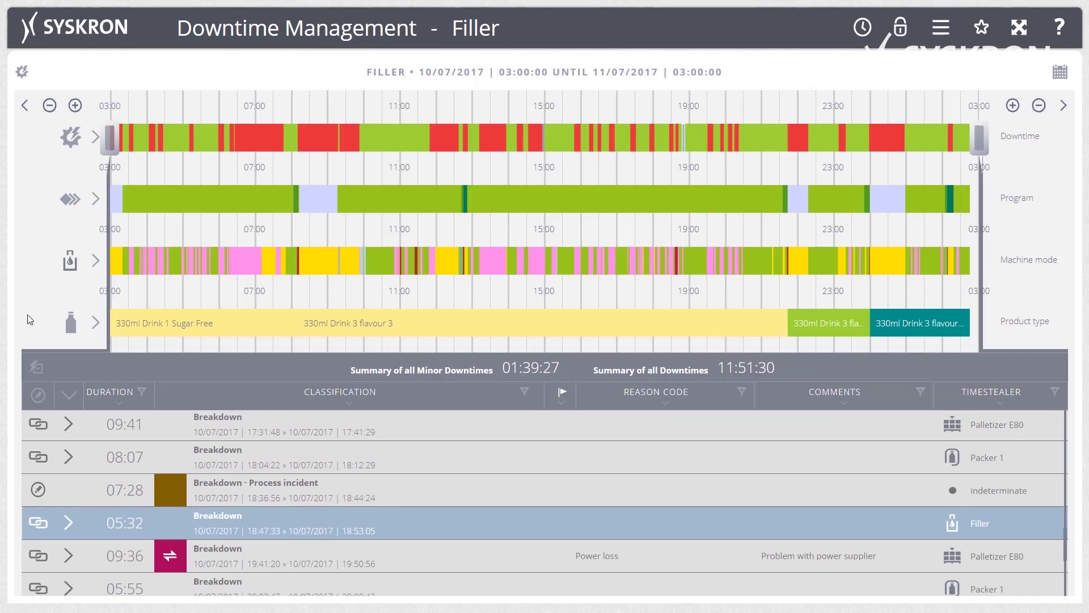
pyautogui.moveTo(109, 139); pyautogui.dragTo(212, 142)
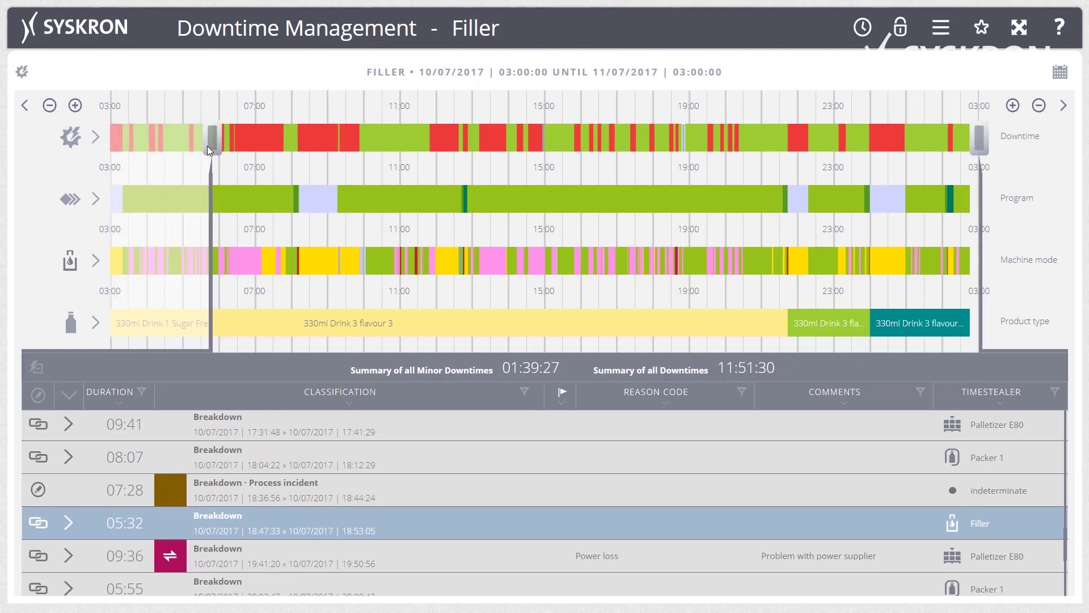
pyautogui.moveTo(979, 139); pyautogui.dragTo(314, 128)
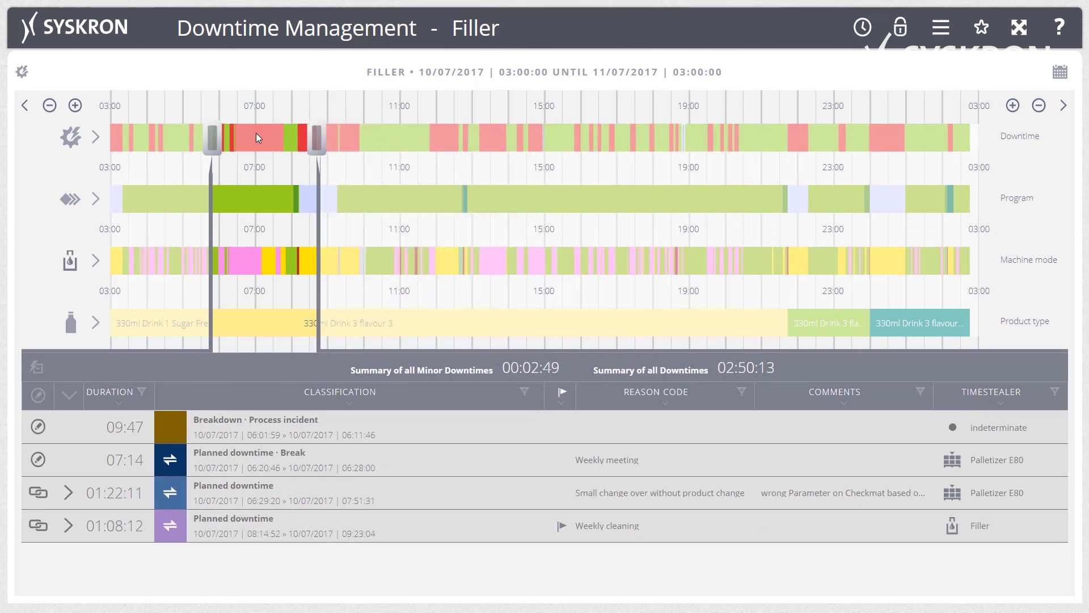
pyautogui.click(257, 135)
pyautogui.click(69, 496)
pyautogui.scroll(-2, 109, 478)
pyautogui.scroll(-1, 112, 482)
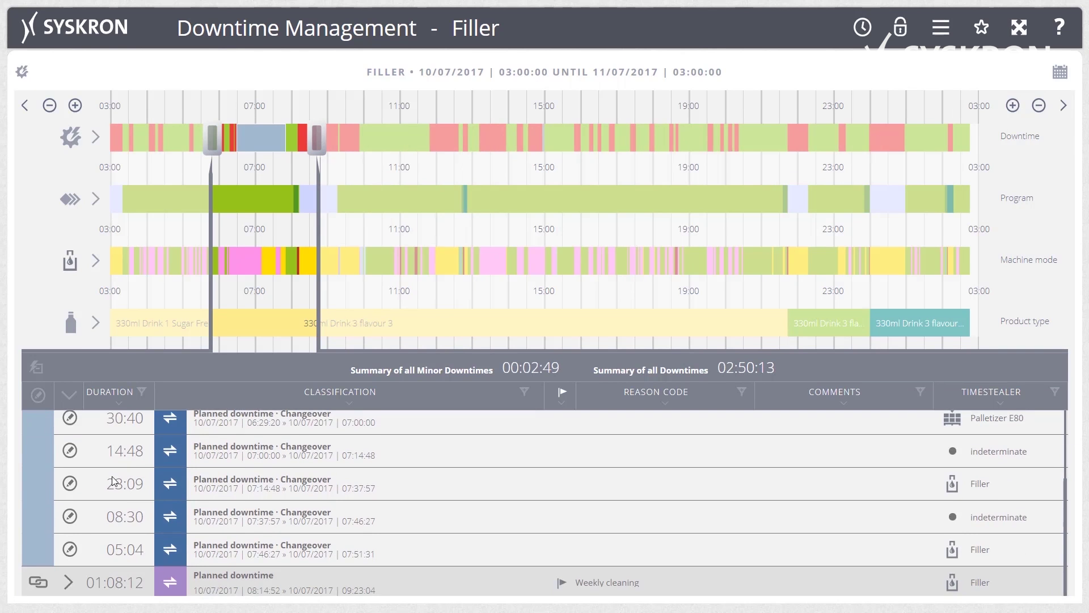
pyautogui.scroll(2, 112, 482)
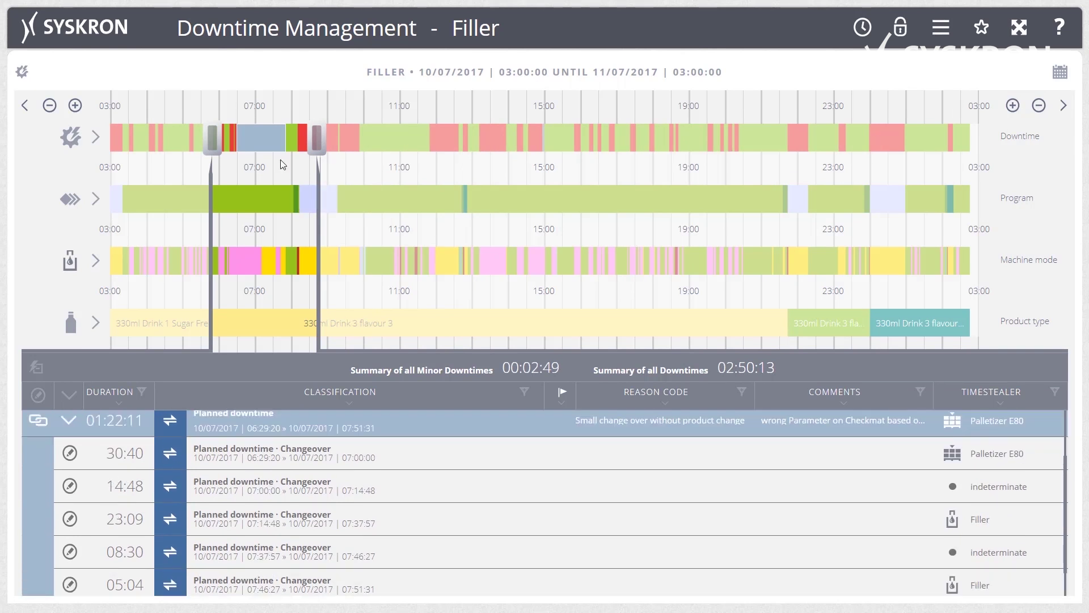
# Assign the Filler as timestealer for the Held portion, 08:14–08:37, in Downtime details
pyautogui.click(258, 141)
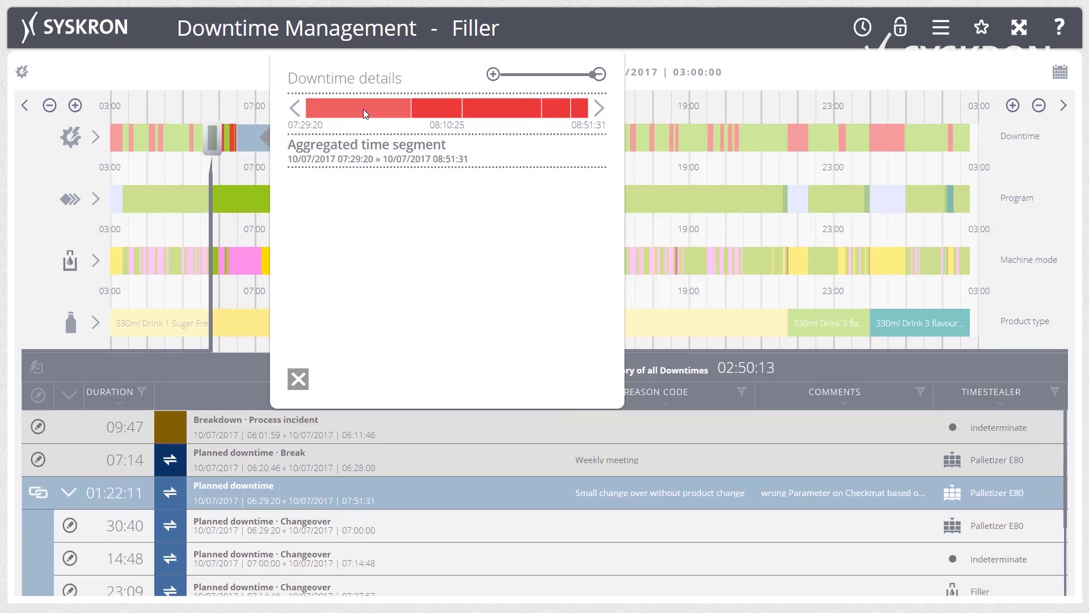
pyautogui.click(363, 109)
pyautogui.click(444, 112)
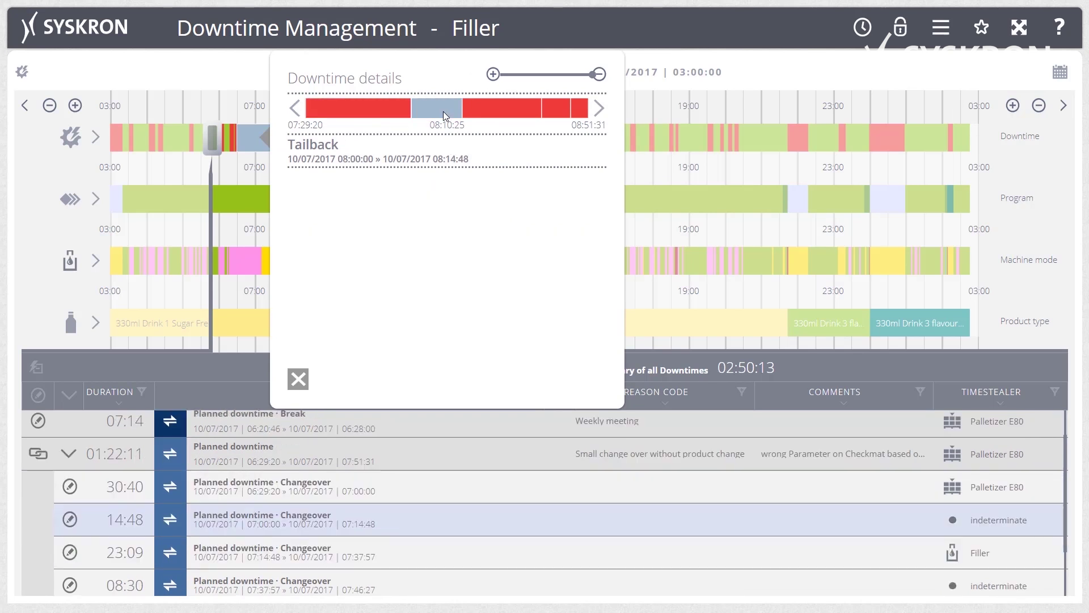
pyautogui.click(496, 112)
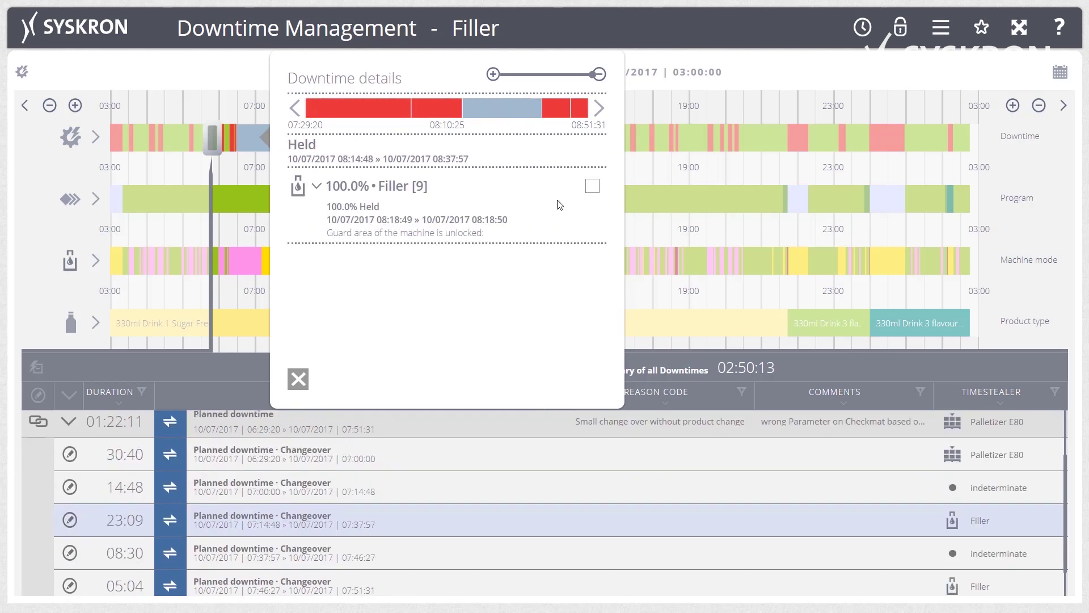
pyautogui.click(591, 188)
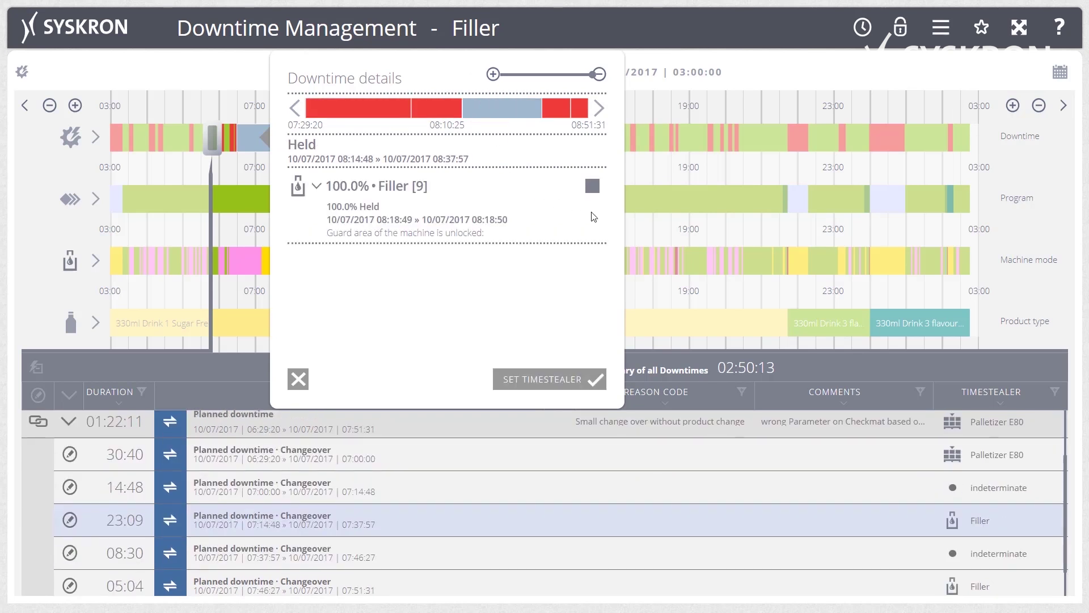
pyautogui.click(535, 384)
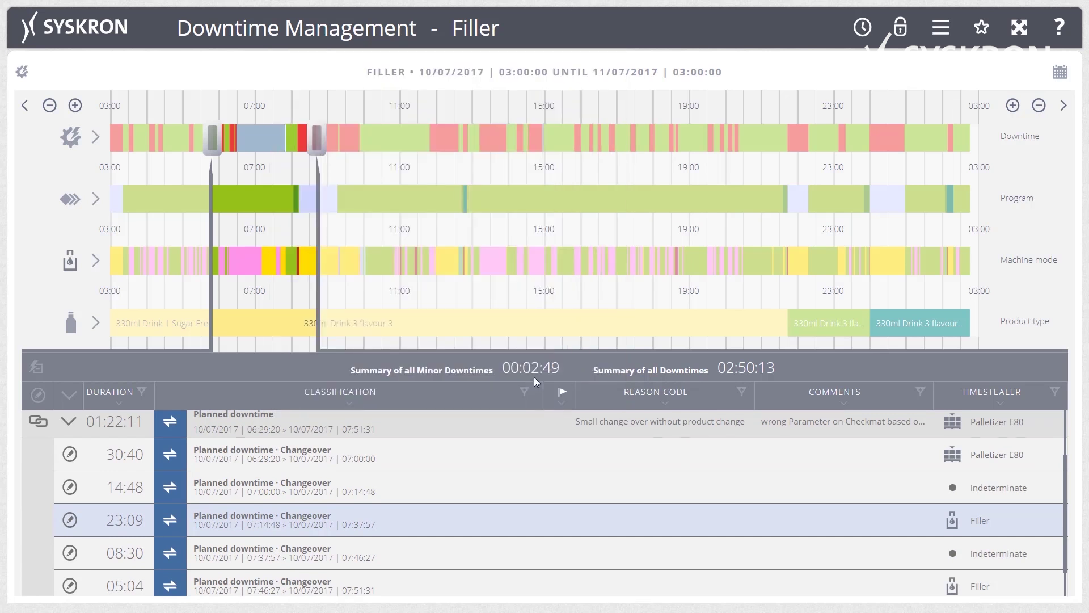
# Add the comment "checked" to the 23:09 changeover downtime (07:14:48–07:37:57)
pyautogui.click(888, 519)
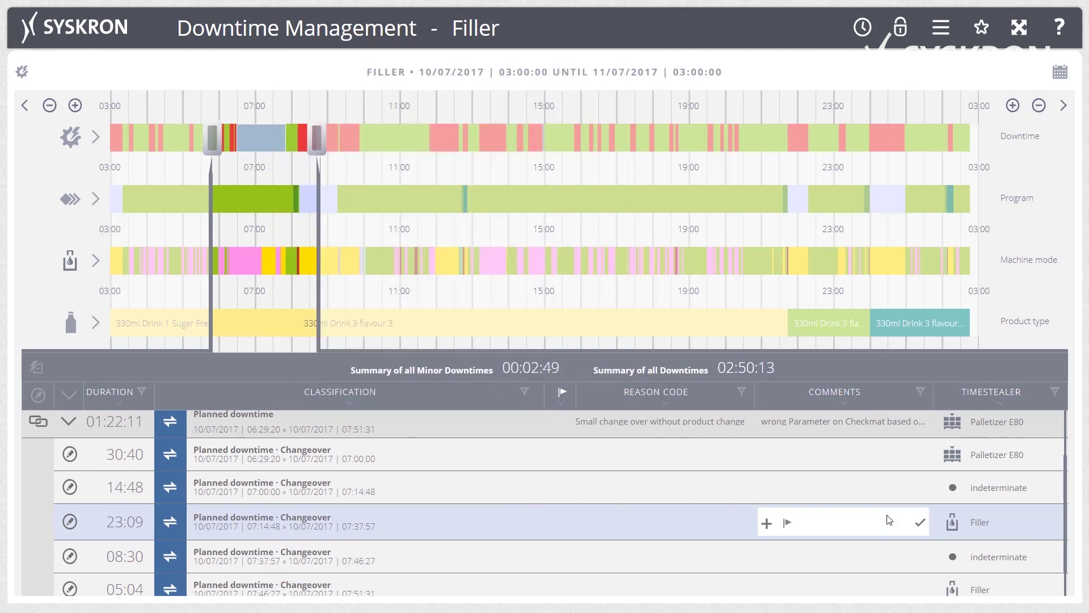
pyautogui.click(767, 531)
pyautogui.write('checked')
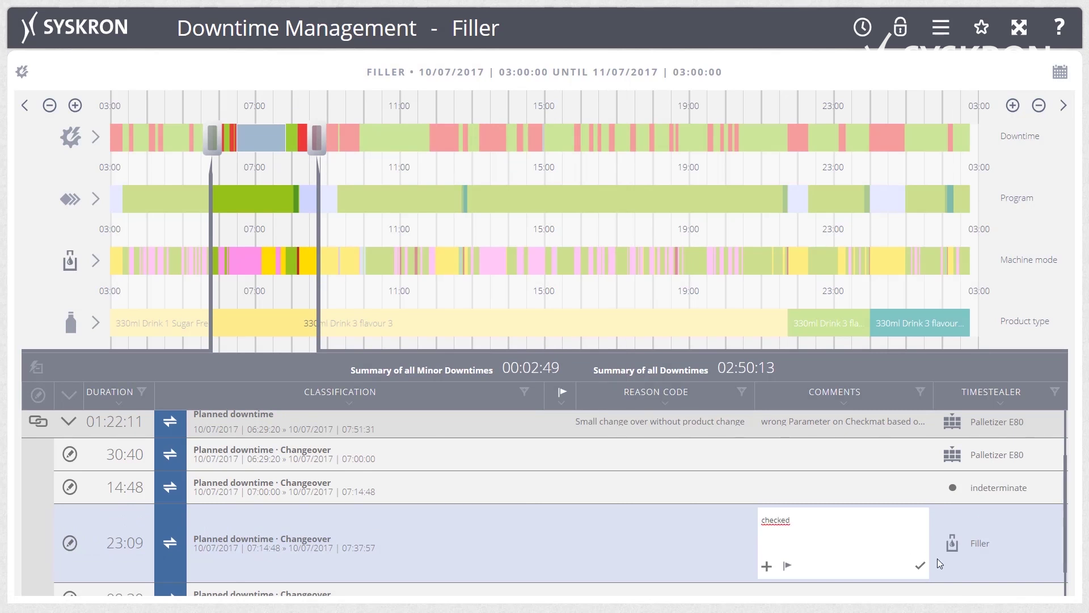
pyautogui.click(921, 566)
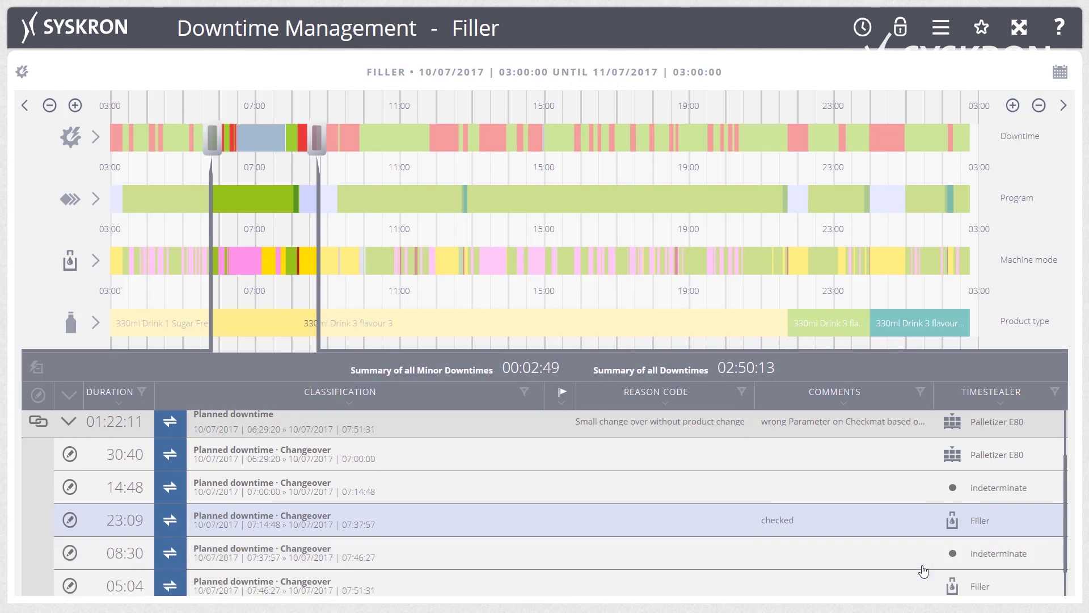
# Reclassify the 08:30 changeover (07:37:57–07:46:27) as Operator intervention
pyautogui.click(68, 553)
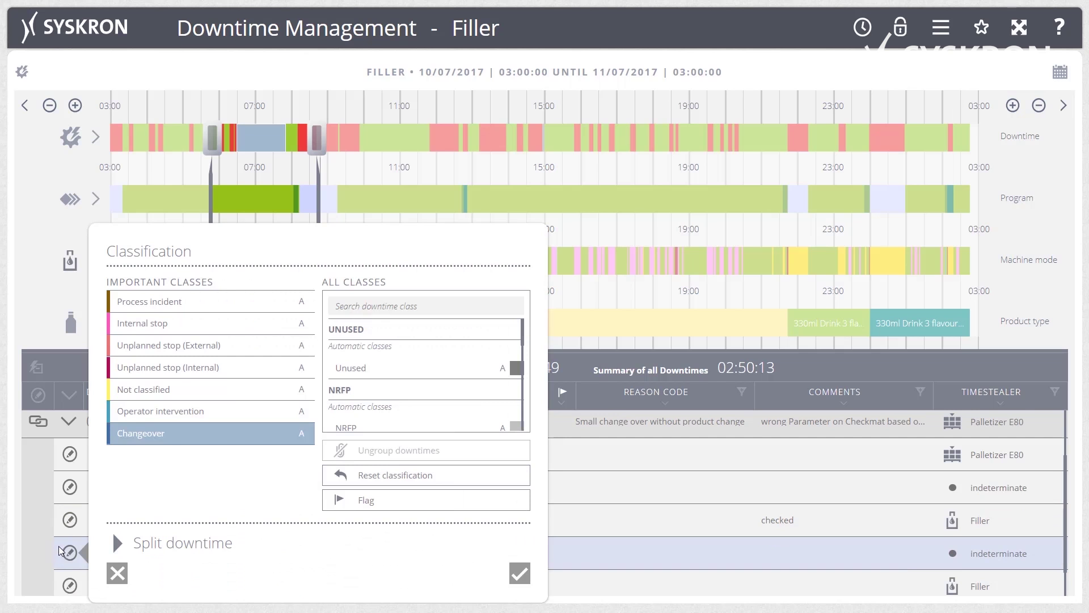
pyautogui.click(158, 414)
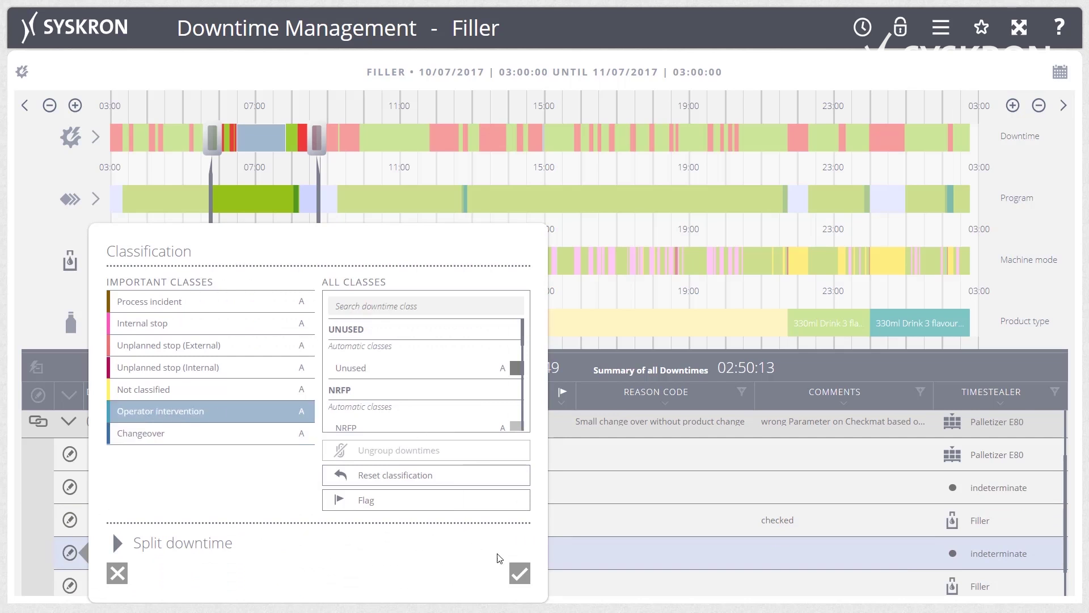